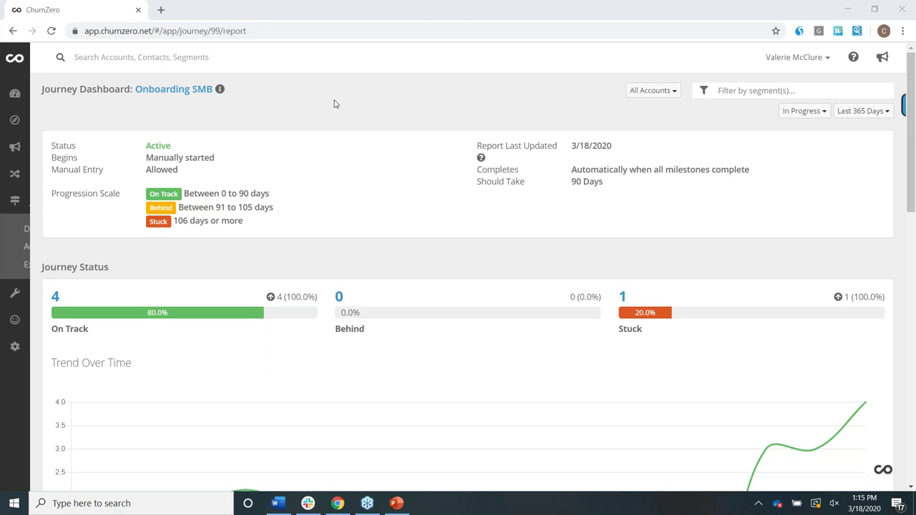
# Open the Onboarding SMB journey for editing, review its general settings and show its milestones.
pyautogui.click(203, 96)
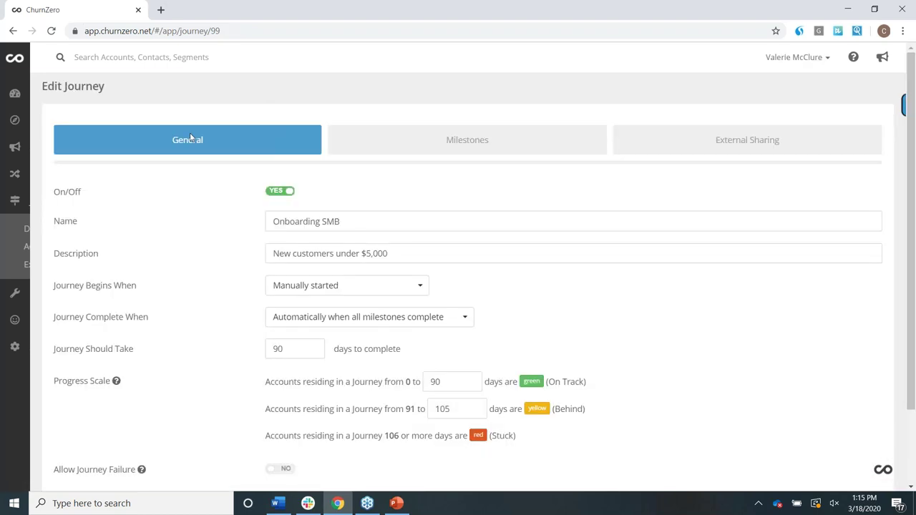
pyautogui.moveTo(280, 349); pyautogui.dragTo(267, 348)
pyautogui.click(251, 339)
pyautogui.click(444, 140)
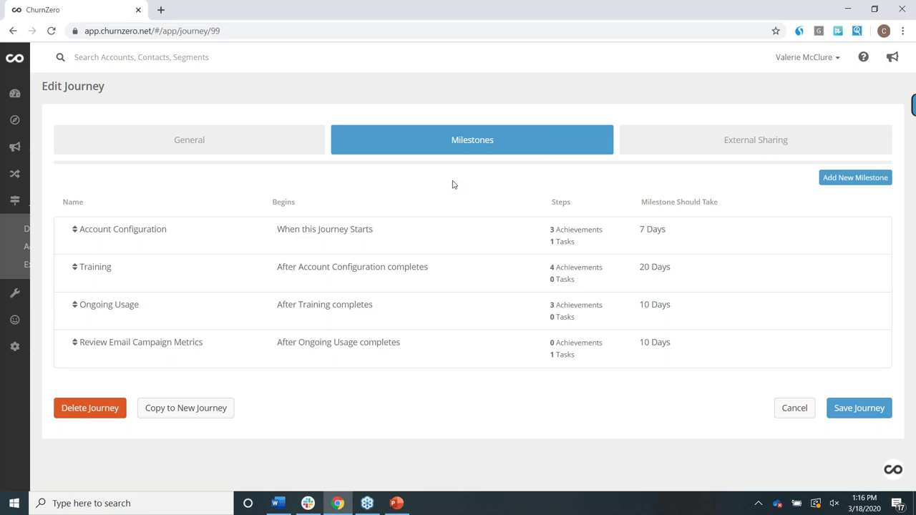
# Open the Account Configuration milestone for editing and review its achievements and tasks.
pyautogui.moveTo(840, 237)
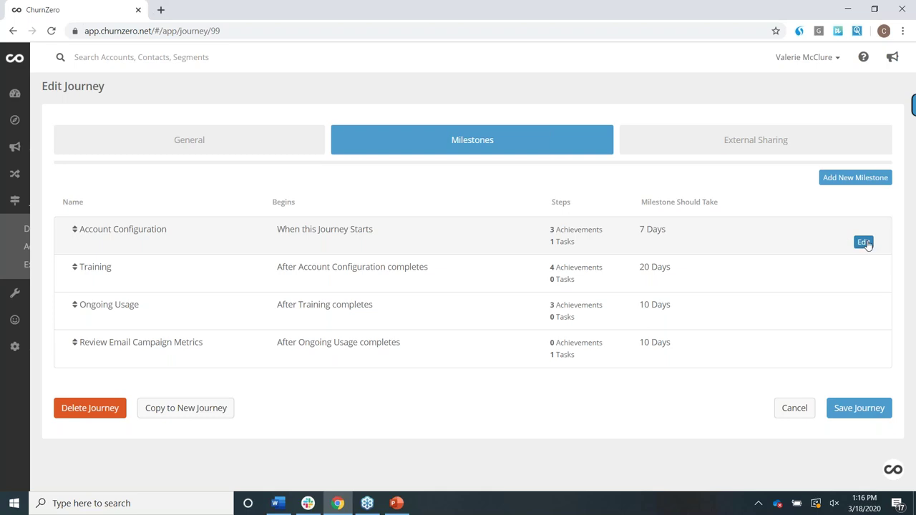
pyautogui.click(864, 242)
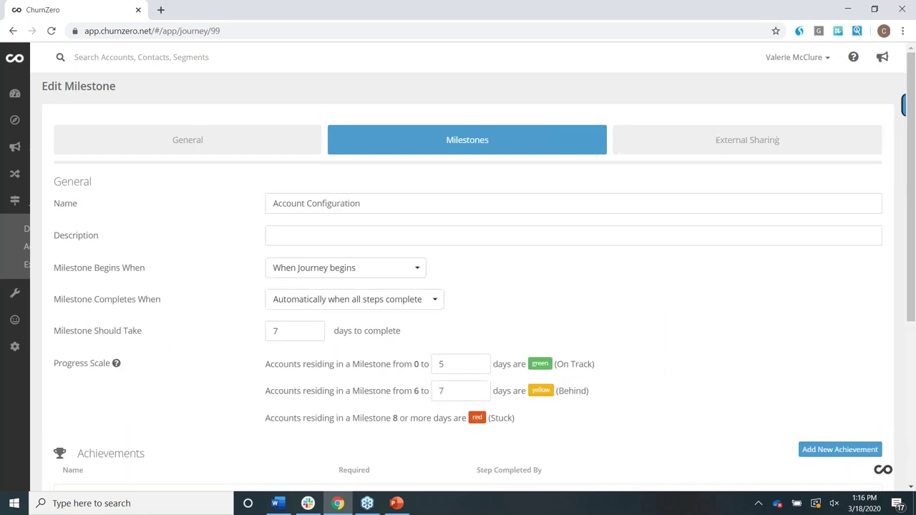
pyautogui.scroll(-3, 774, 248)
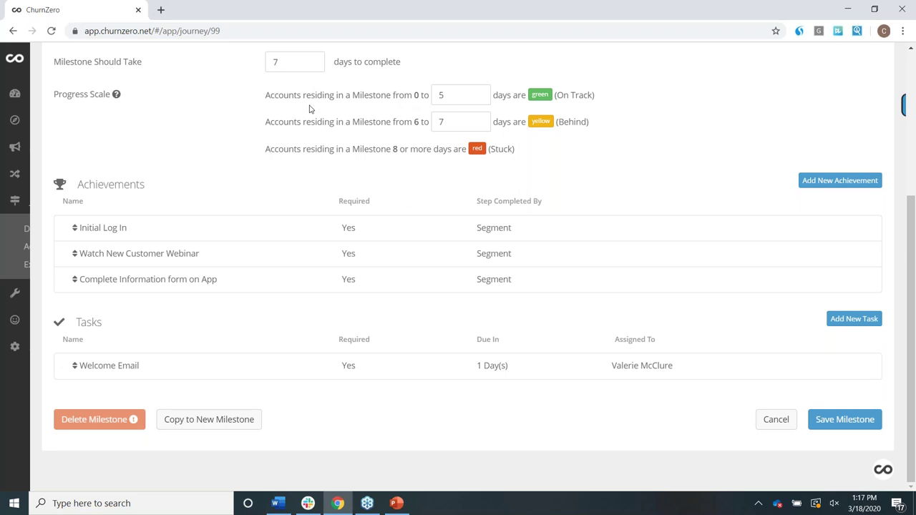
# Switch to PowerPoint, run the slide show from the first slide and advance to the High Touch journeys slide.
pyautogui.click(397, 504)
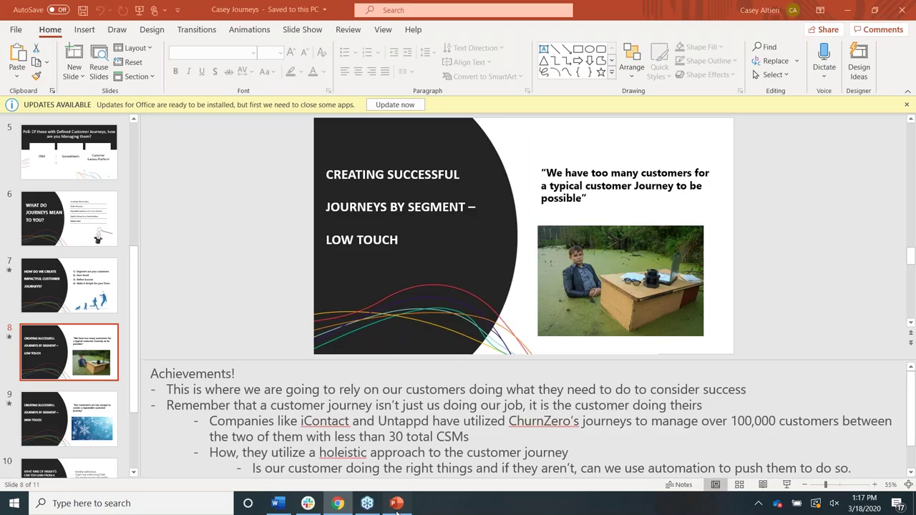
pyautogui.press('Down')
pyautogui.press('F5')
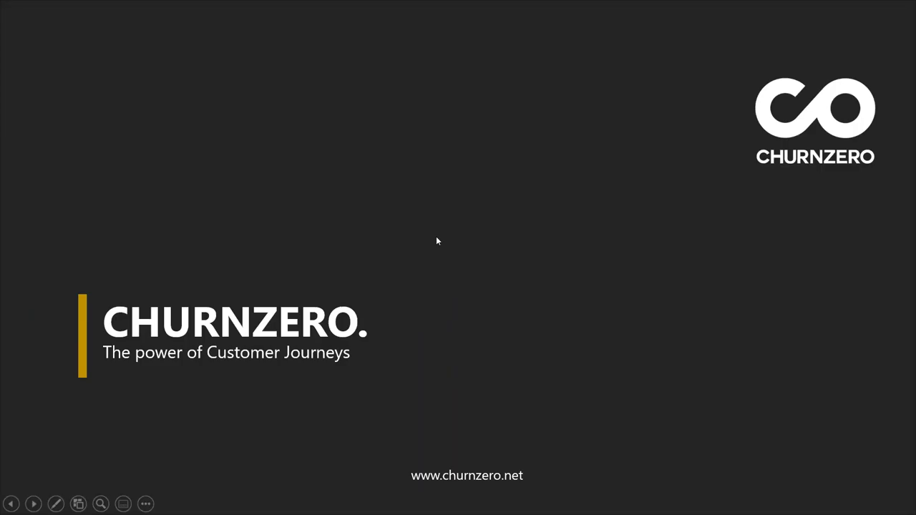
pyautogui.click(436, 240)
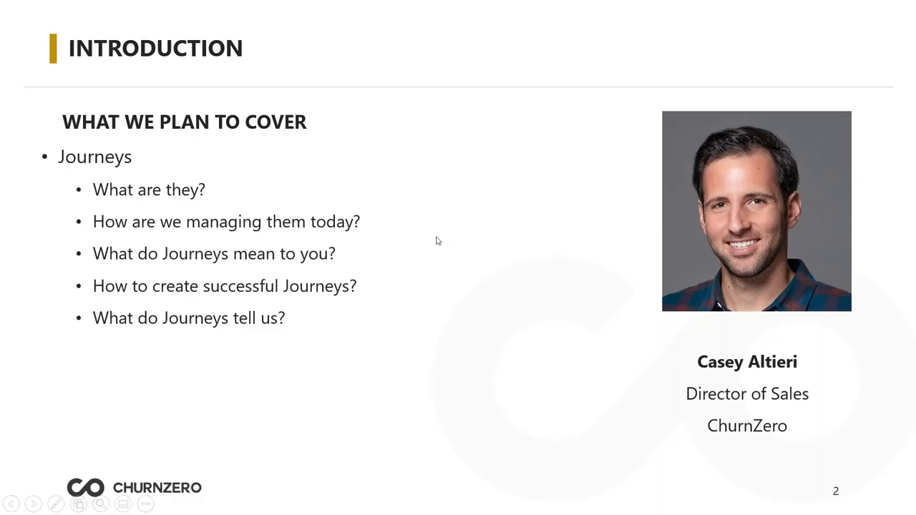
pyautogui.click(436, 240)
pyautogui.click(438, 242)
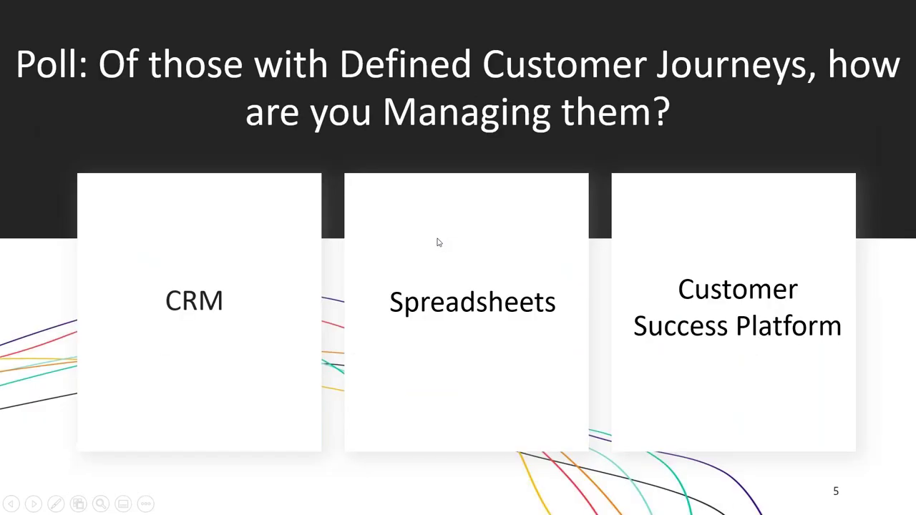
pyautogui.click(438, 242)
pyautogui.click(438, 242)
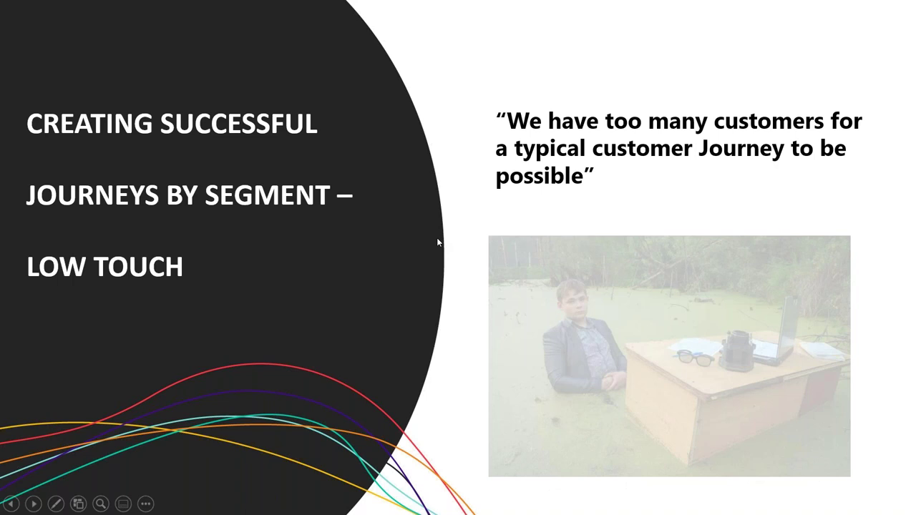
pyautogui.click(437, 242)
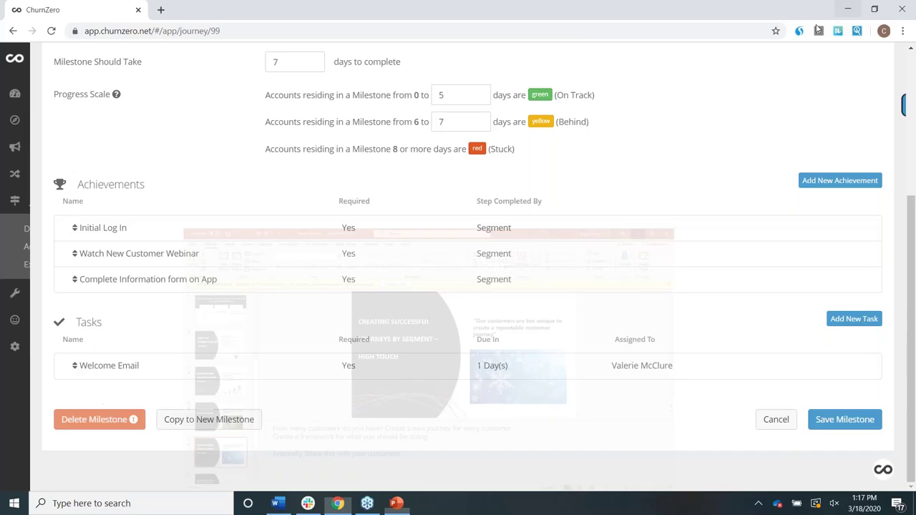
# In ChurnZero, leave the milestone without saving and open the Onboarding - Enterprise dashboard from the active journeys.
pyautogui.click(20, 246)
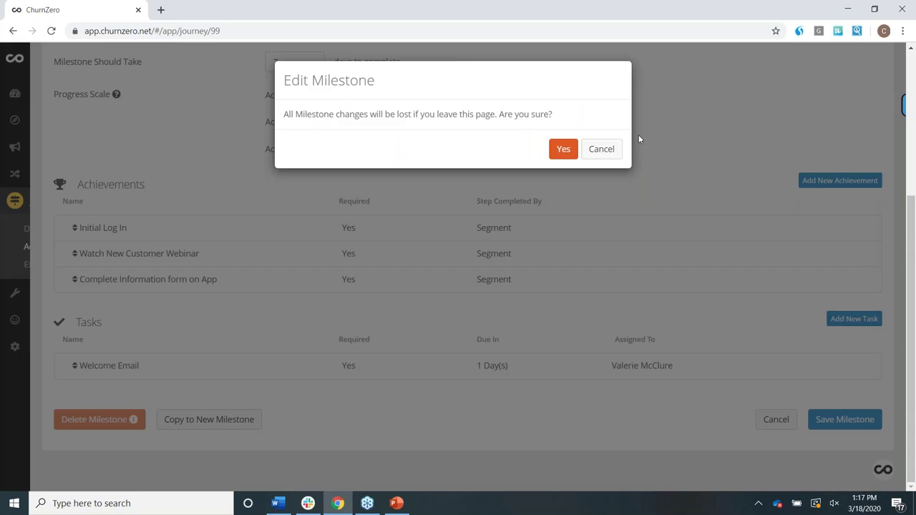
pyautogui.click(554, 153)
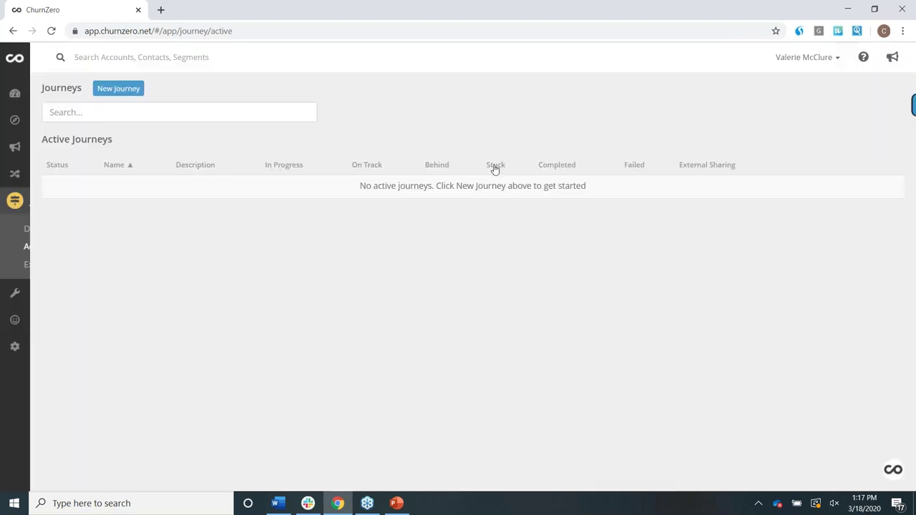
pyautogui.click(168, 331)
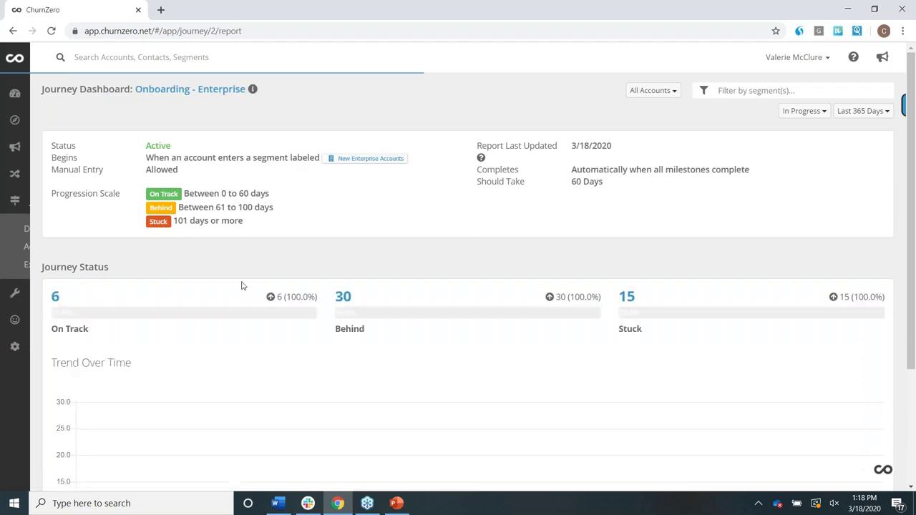
# Open the Beahan LLC account from the Onboarding - Enterprise journey's account details.
pyautogui.scroll(-1, 309, 262)
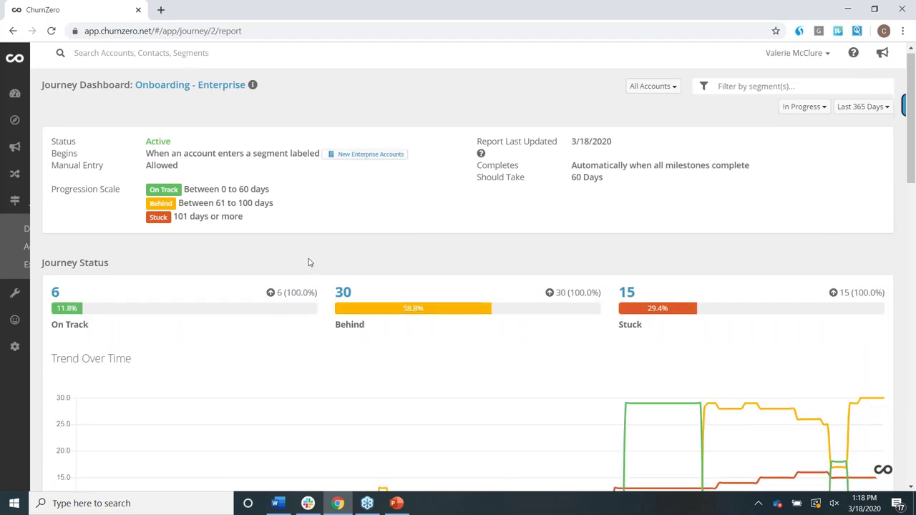
pyautogui.scroll(-6, 308, 263)
pyautogui.scroll(-7, 241, 314)
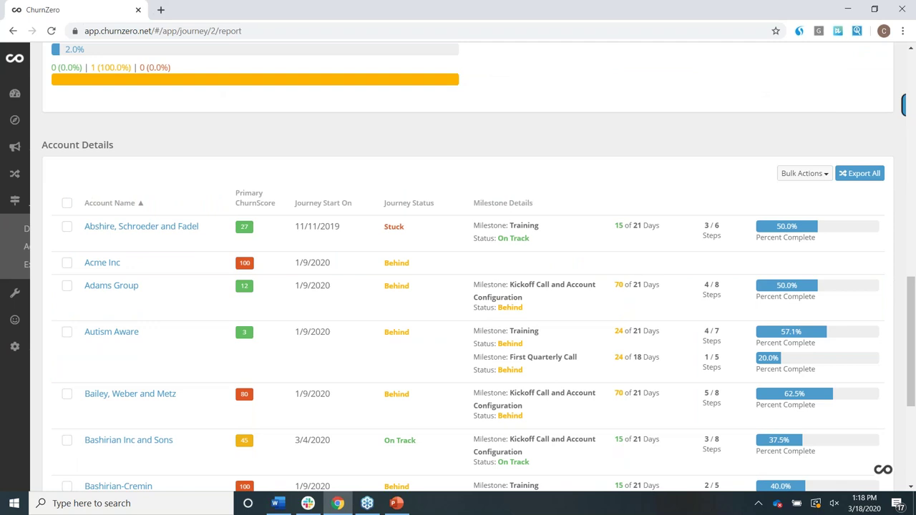
pyautogui.click(118, 326)
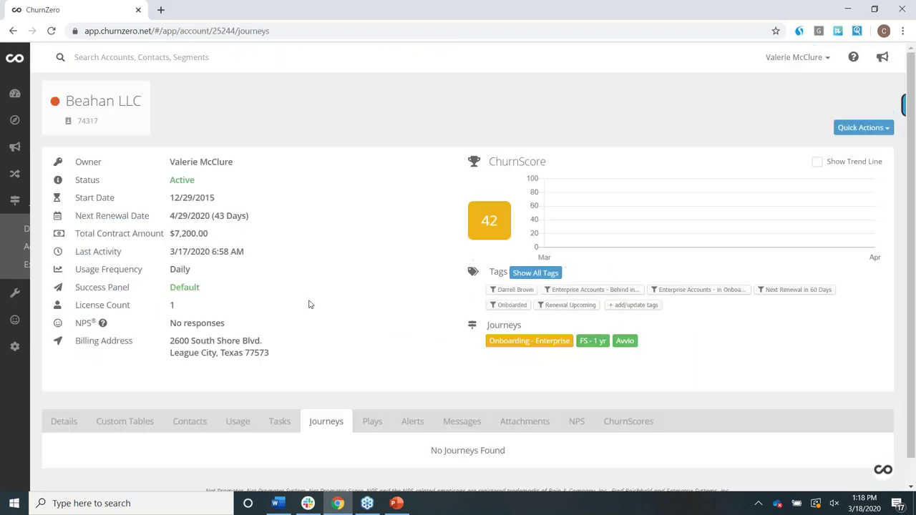
# Review Beahan LLC's onboarding journey progress, including the achievements and tasks of the Kickoff Call and Account Configuration milestone.
pyautogui.scroll(-1, 347, 319)
pyautogui.scroll(-3, 355, 320)
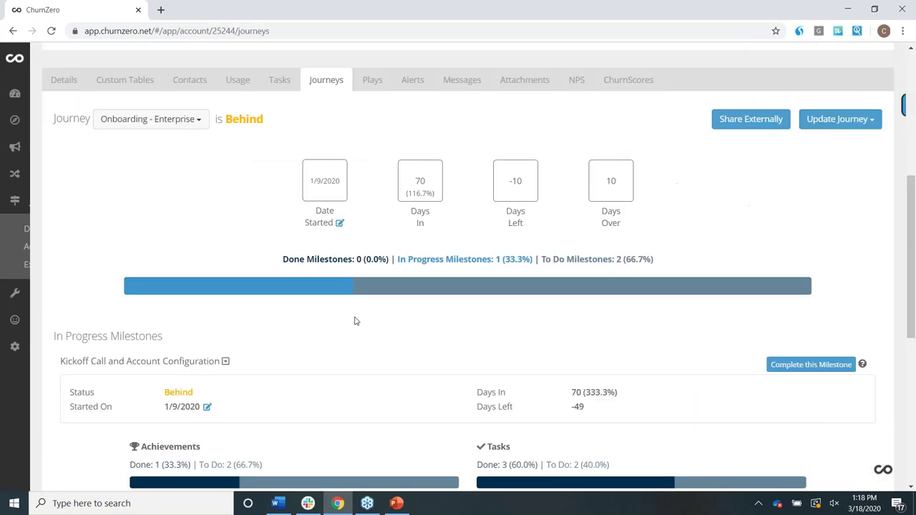
pyautogui.scroll(-3, 355, 321)
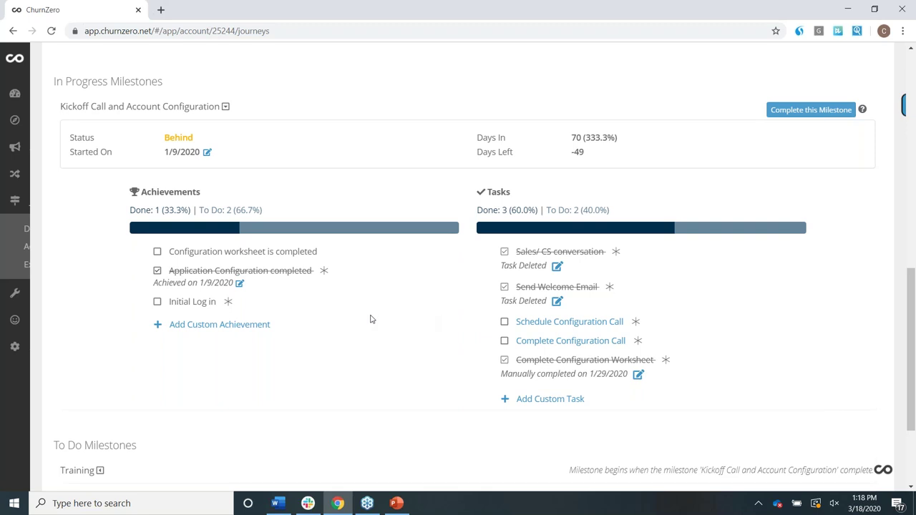
pyautogui.moveTo(25, 275)
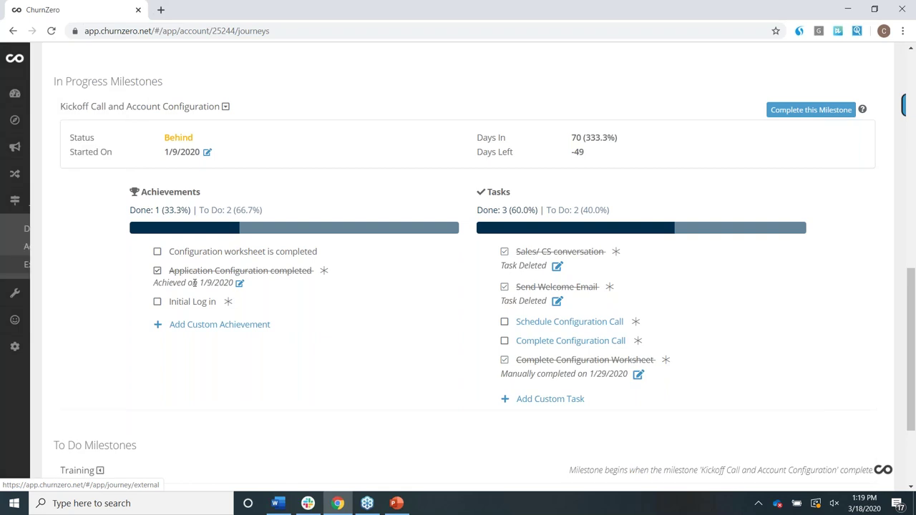
# Switch to PowerPoint, start the slide show from the beginning and swap the presenter view with the slide show.
pyautogui.click(394, 506)
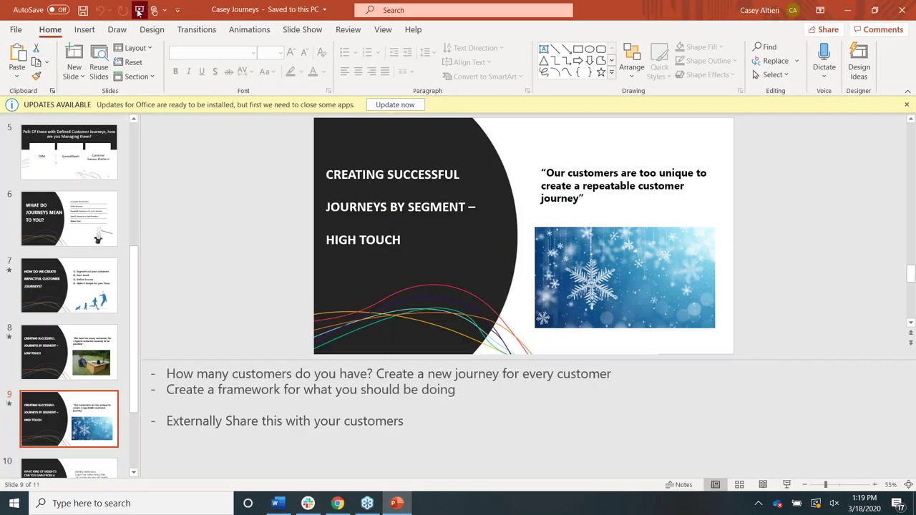
pyautogui.click(190, 19)
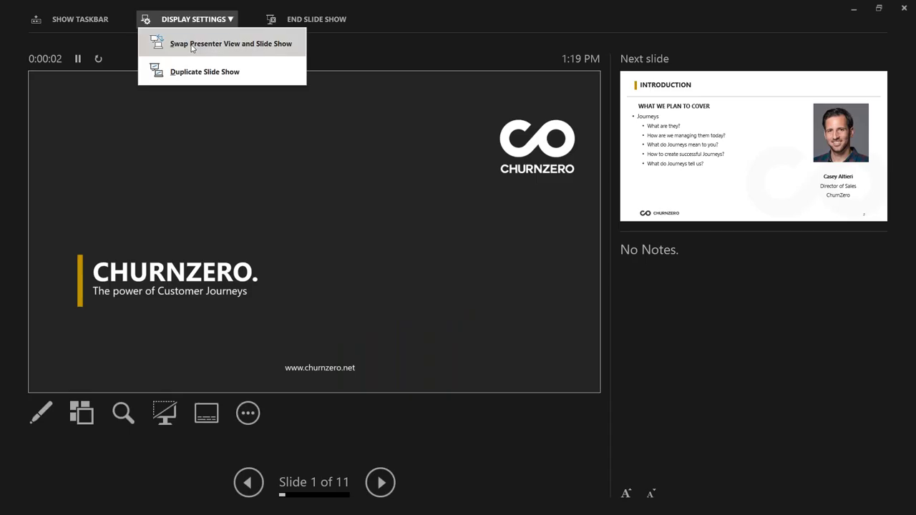
pyautogui.click(191, 45)
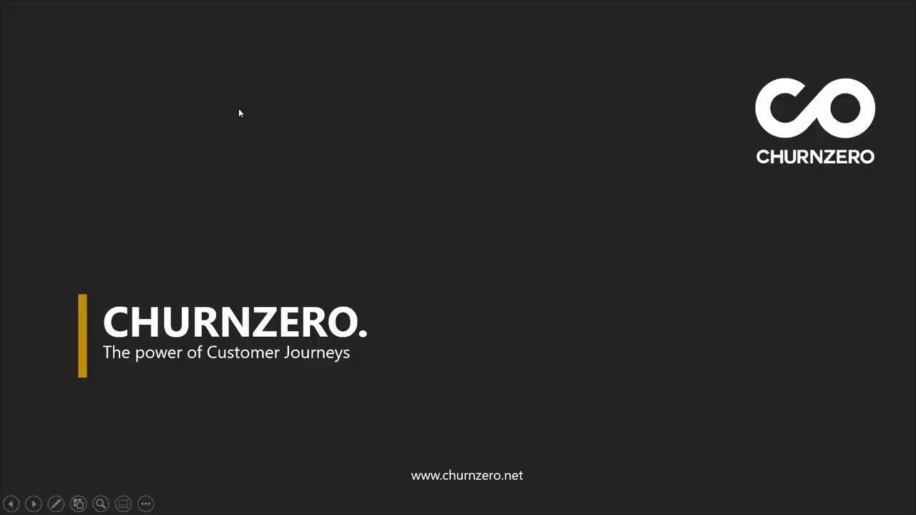
# Advance the slide show to the slide about insights gained from a well run customer journey.
pyautogui.click(240, 113)
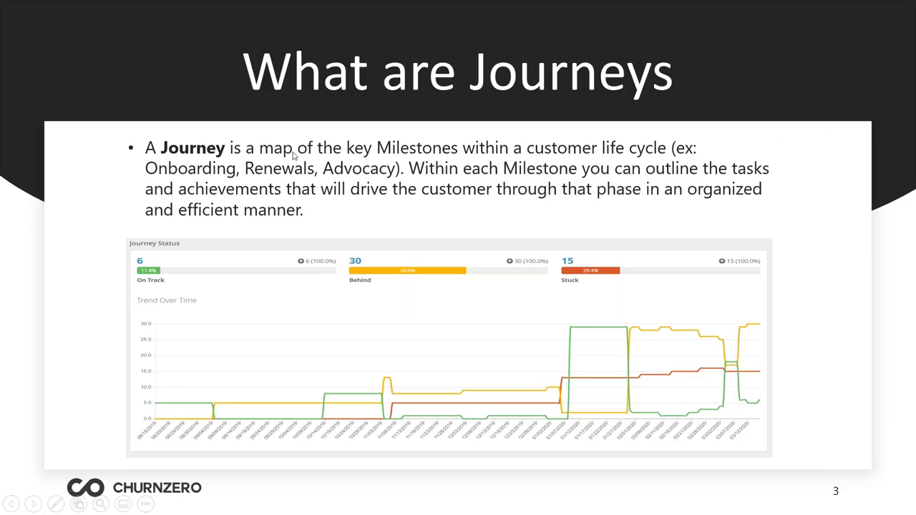
pyautogui.click(314, 207)
pyautogui.click(315, 208)
pyautogui.click(315, 206)
pyautogui.click(314, 206)
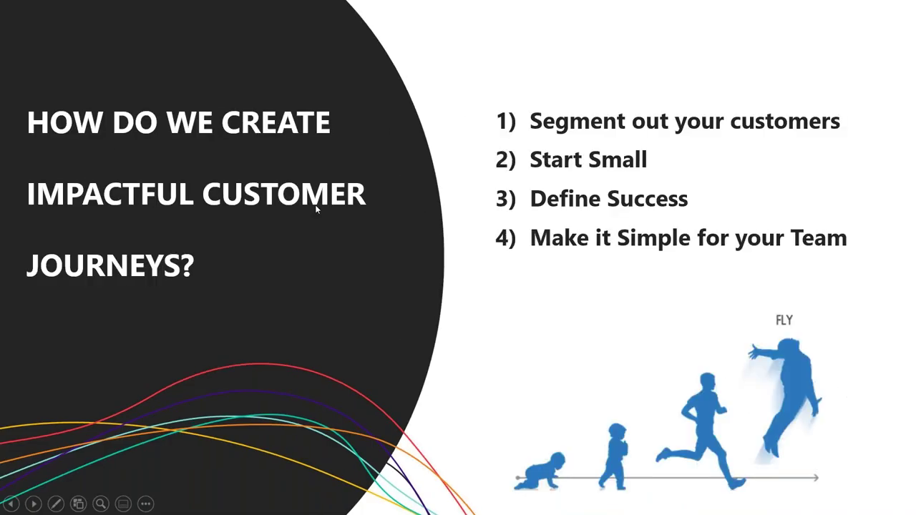
pyautogui.click(315, 205)
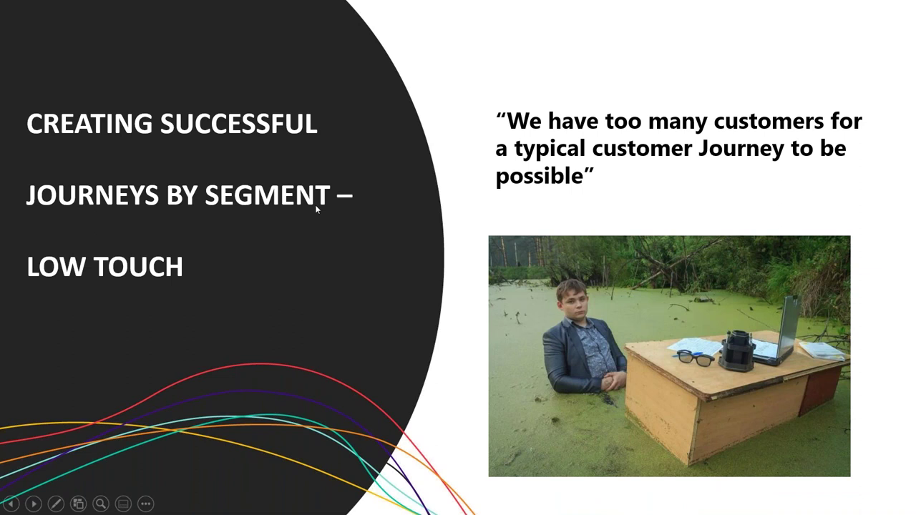
pyautogui.click(314, 204)
pyautogui.click(313, 230)
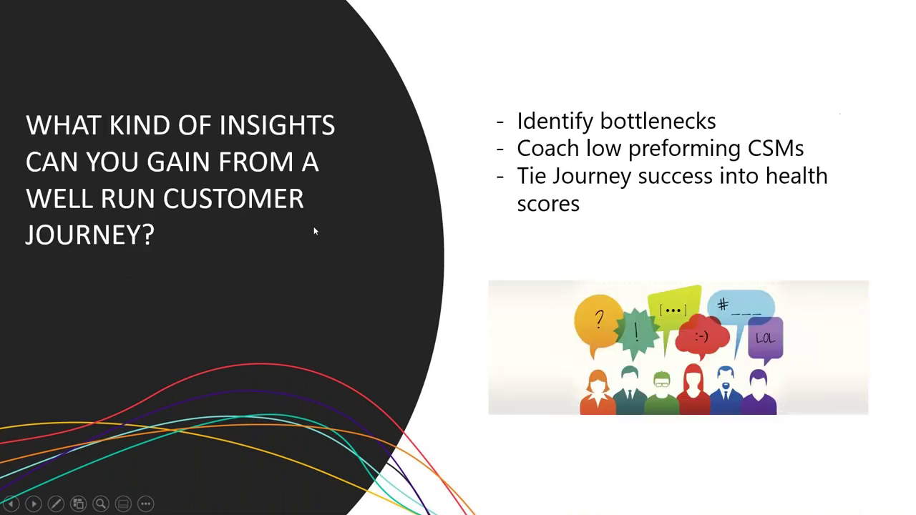